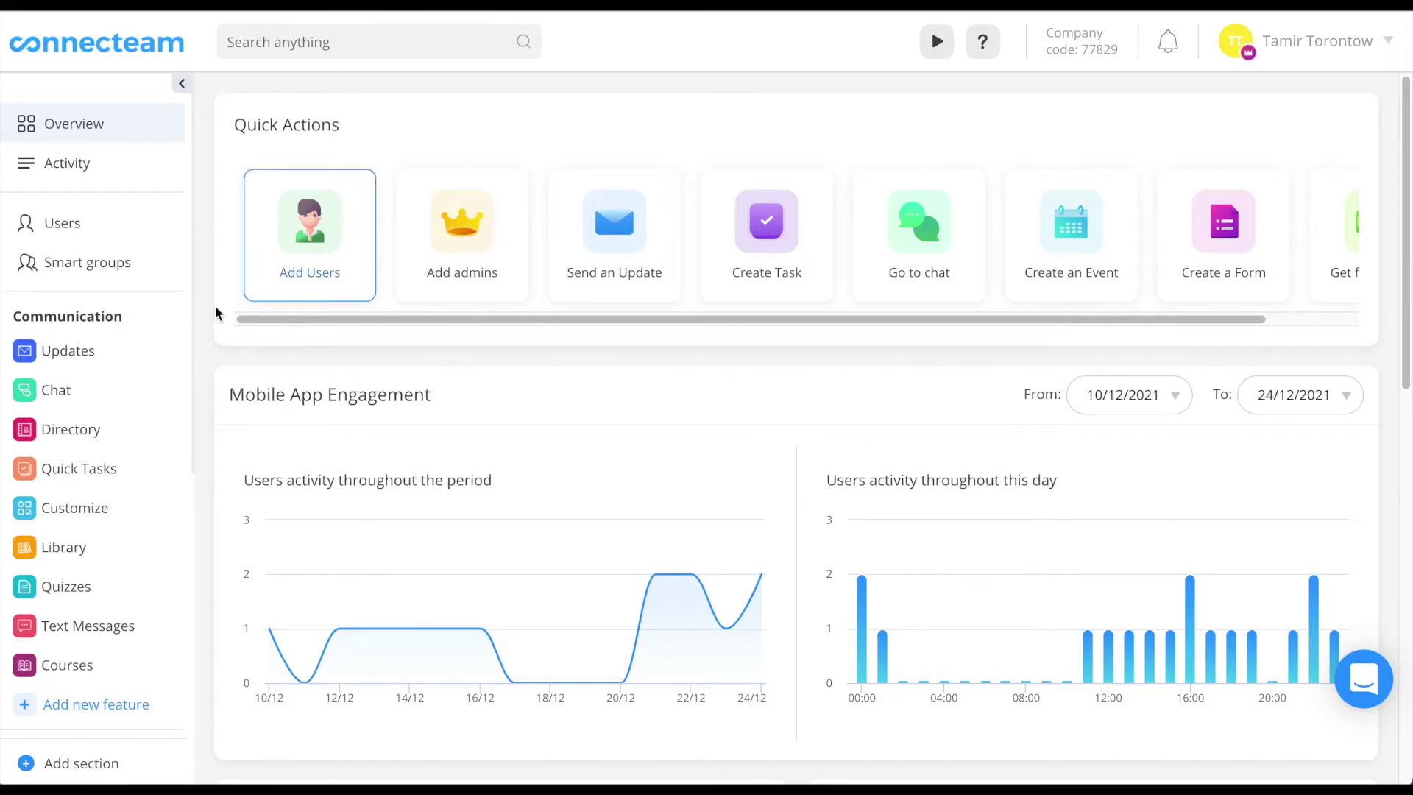
scroll(44, 464, "down", 3)
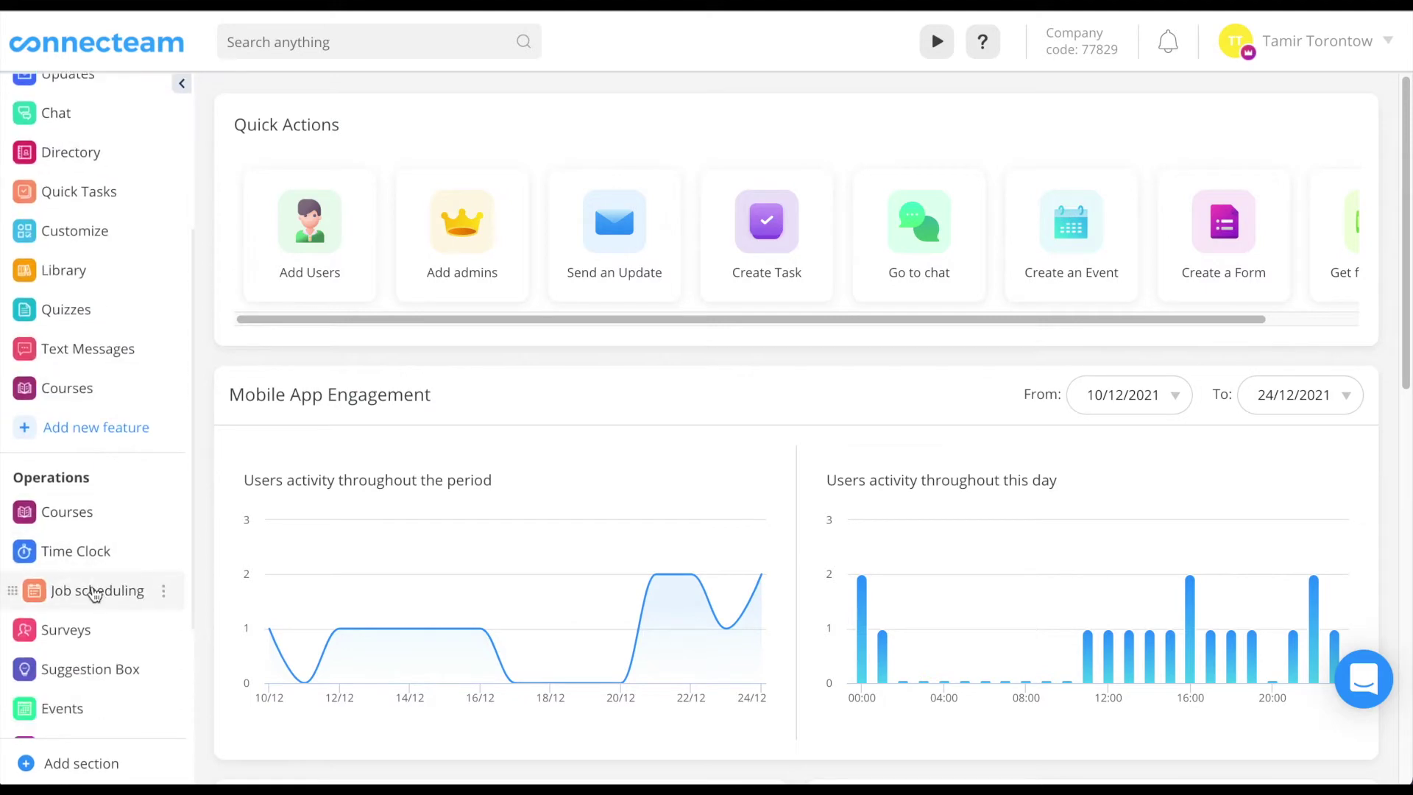
Reach the second Job scheduler's Dec 20–26 calendar and bring up the add-shift options
left_click(95, 592)
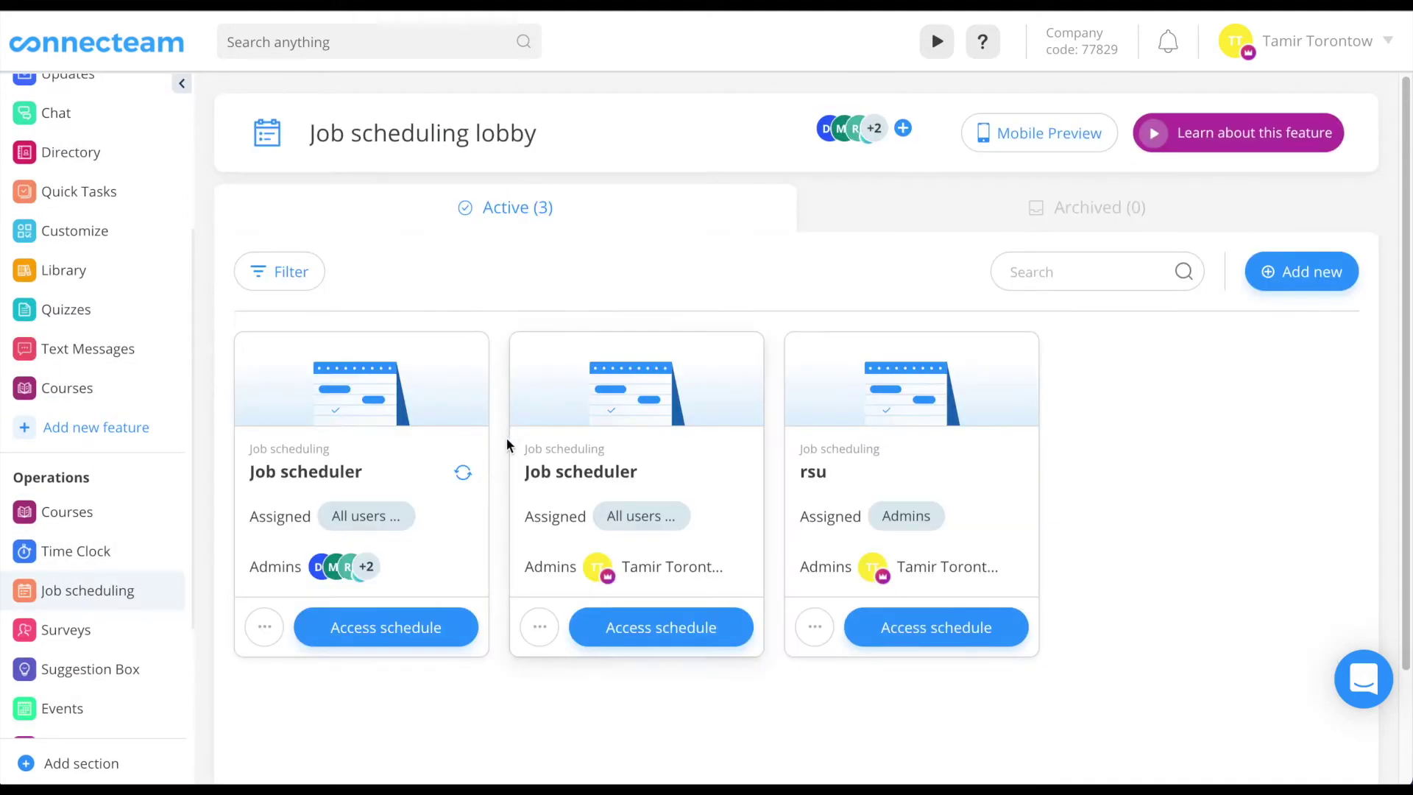
left_click(628, 630)
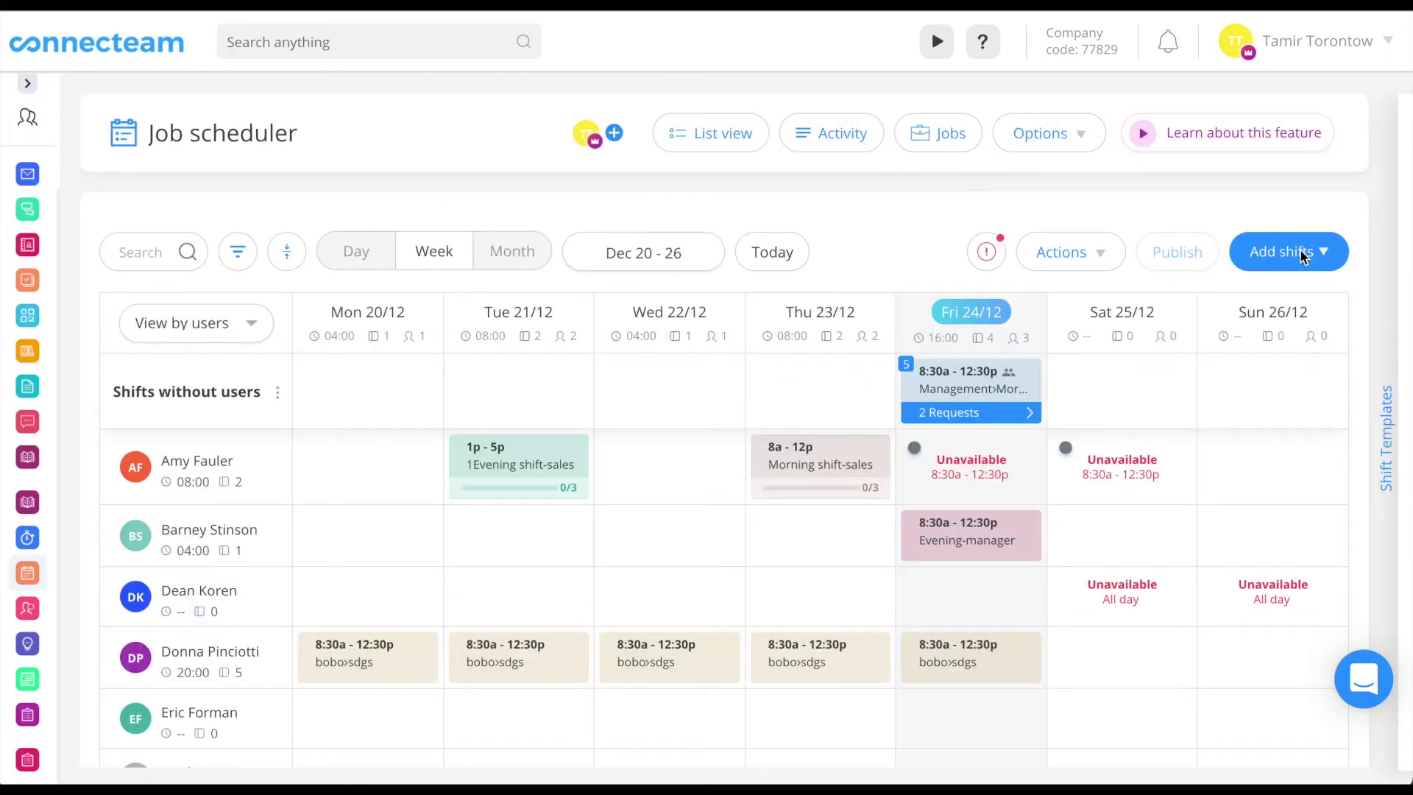
left_click(1303, 254)
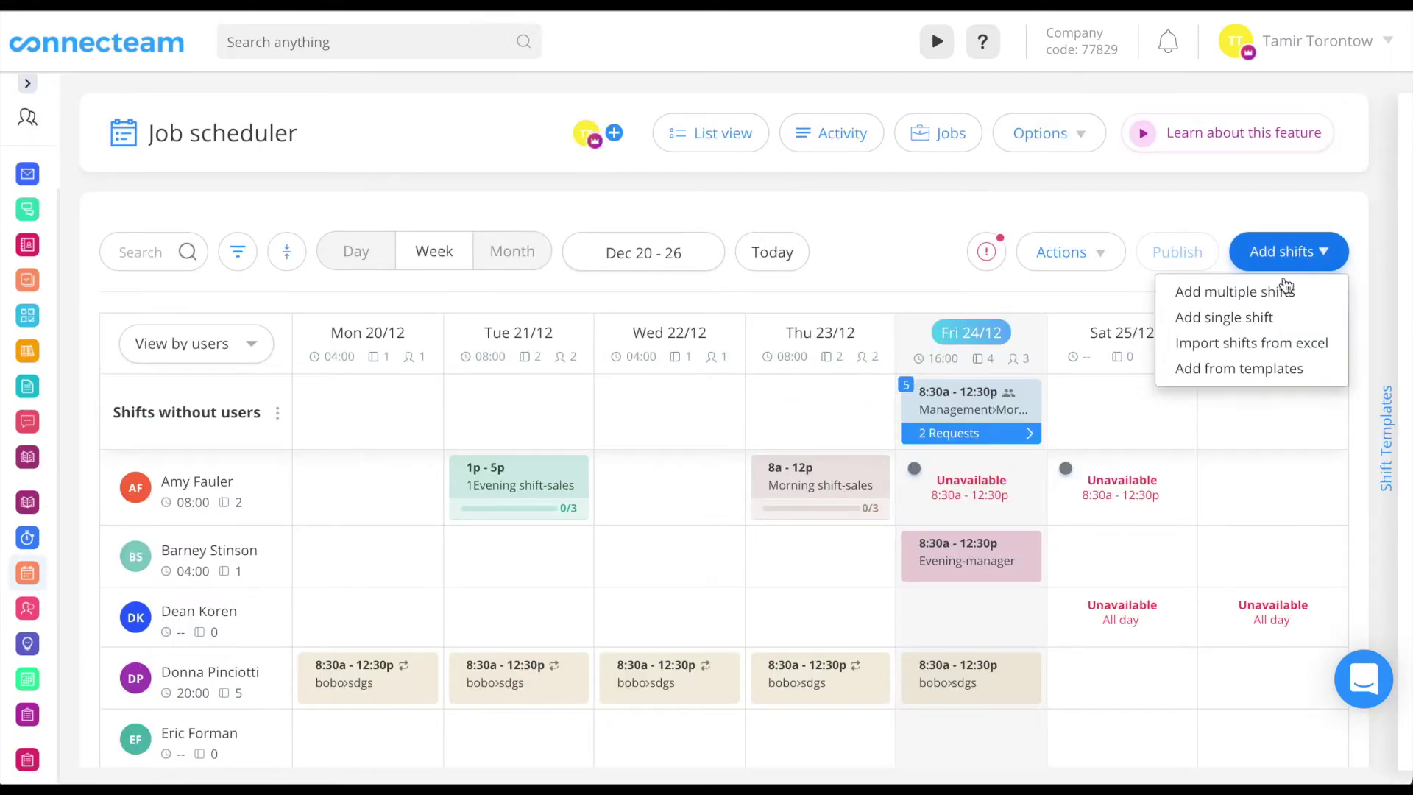
Create a single Dec 24 shift titled 'Morning shift-sales' with Management as its job
left_click(1256, 318)
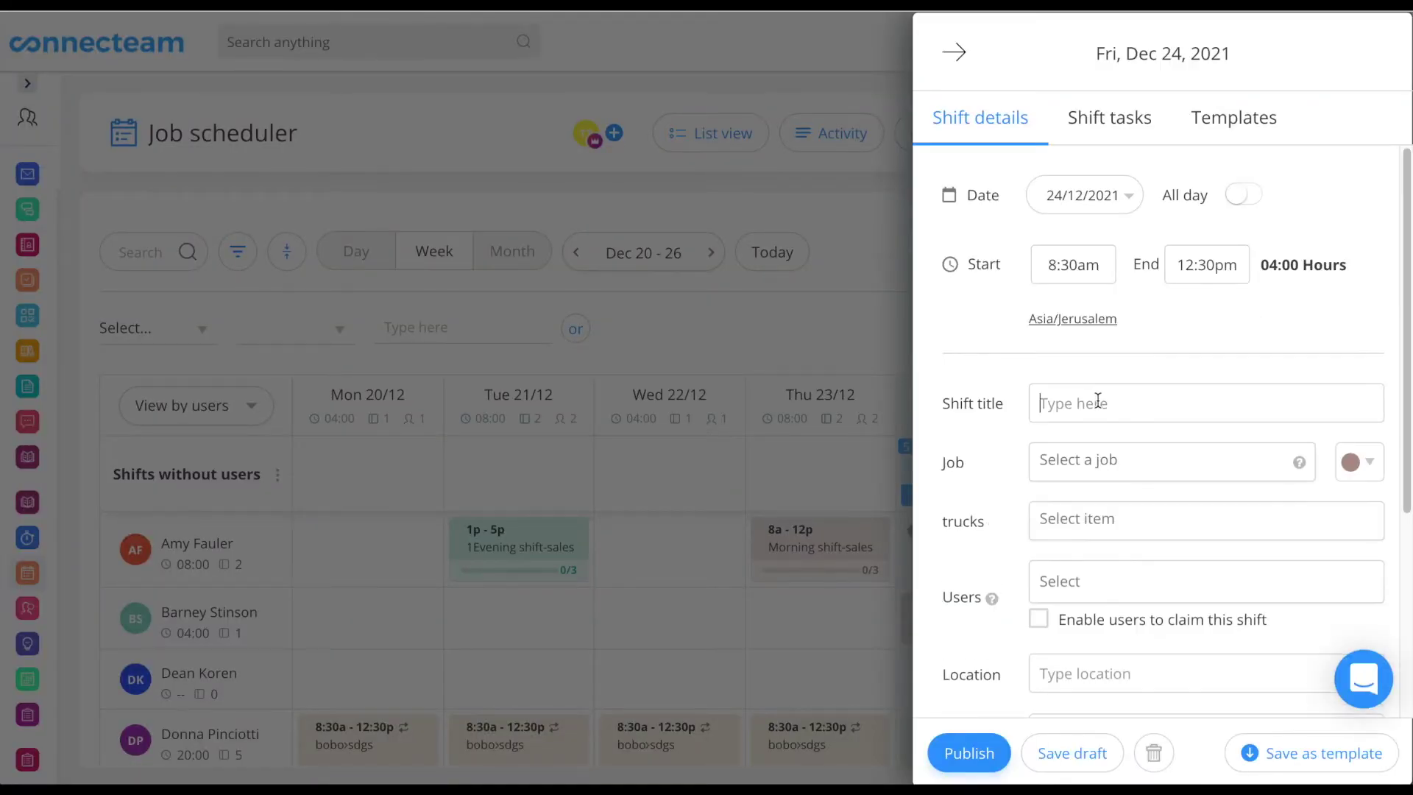
type("mo")
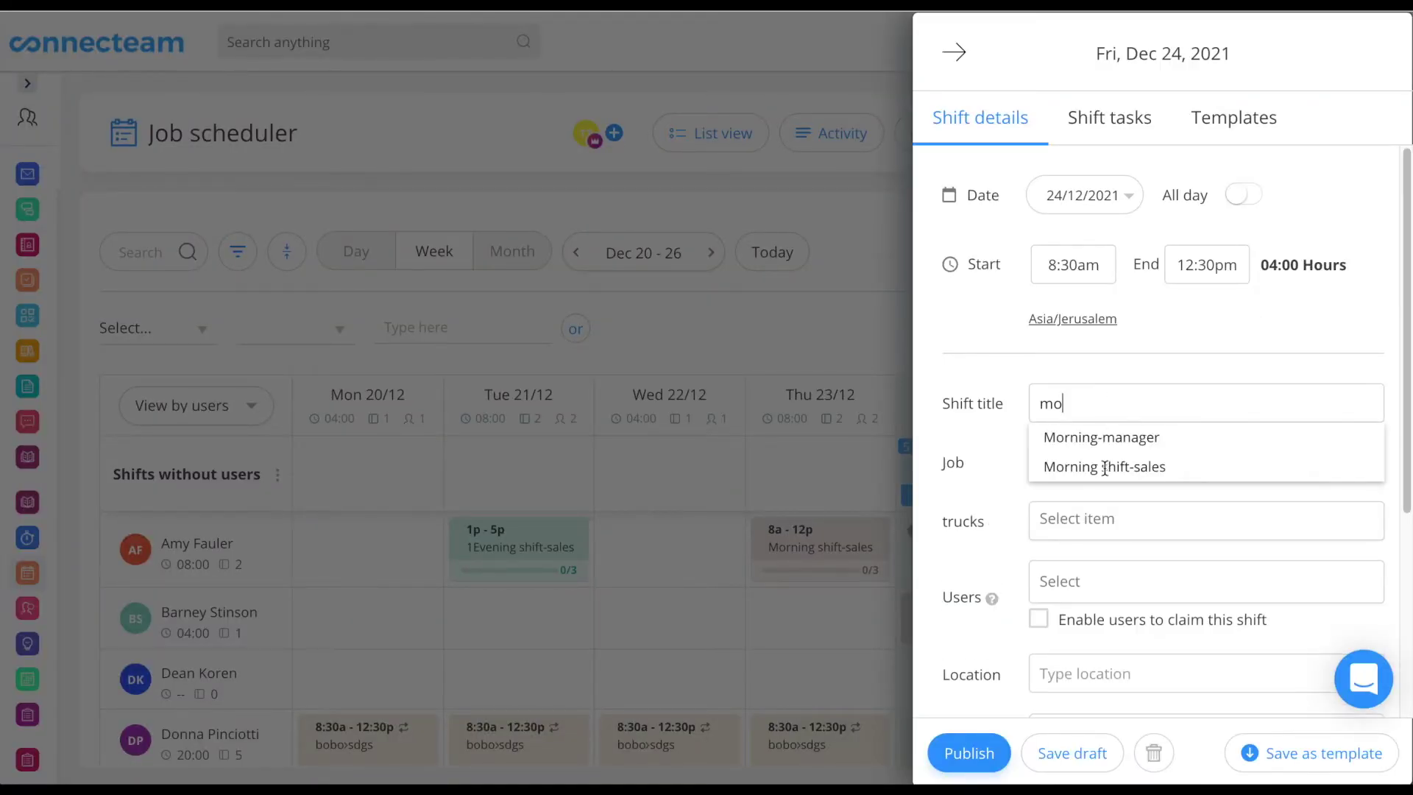
left_click(1110, 468)
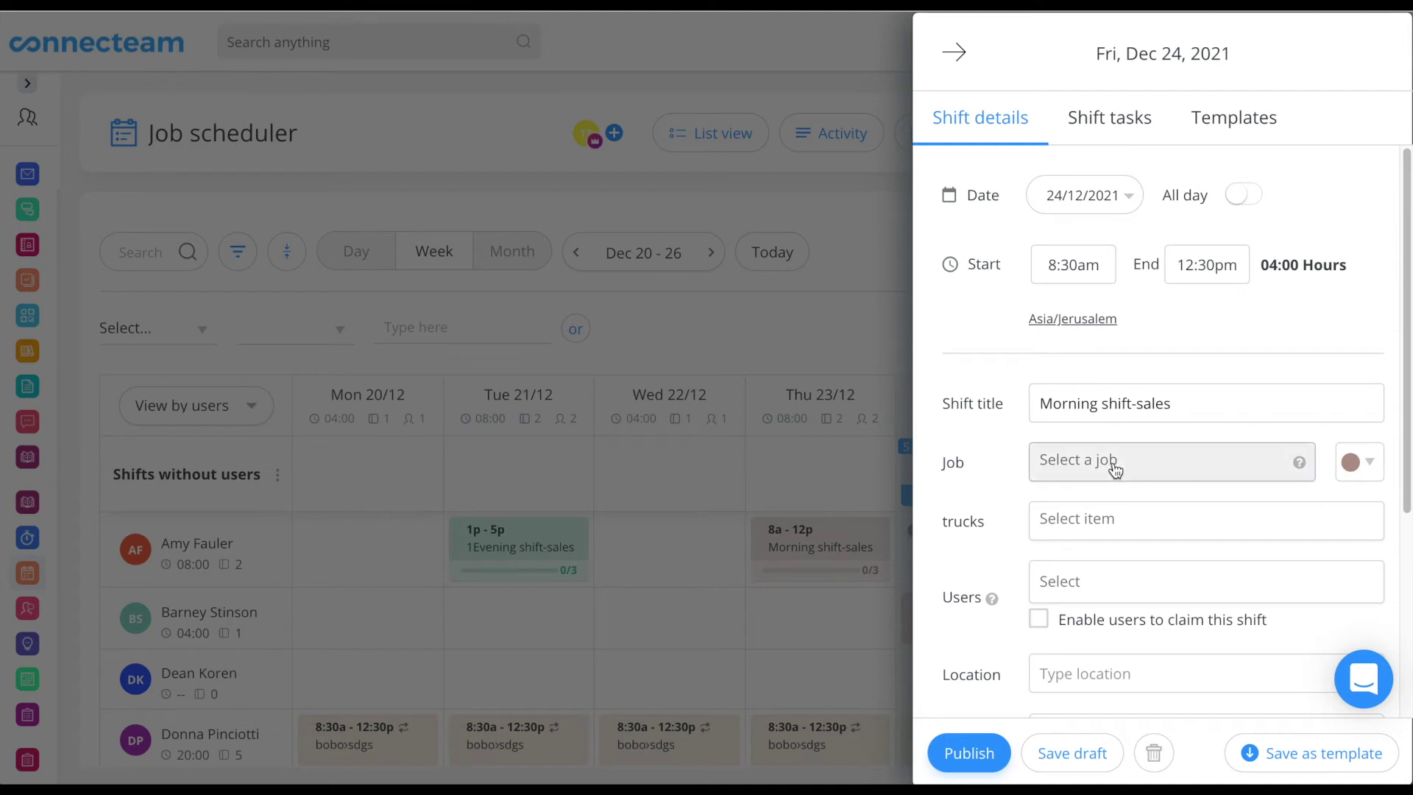
left_click(1113, 471)
type("ma")
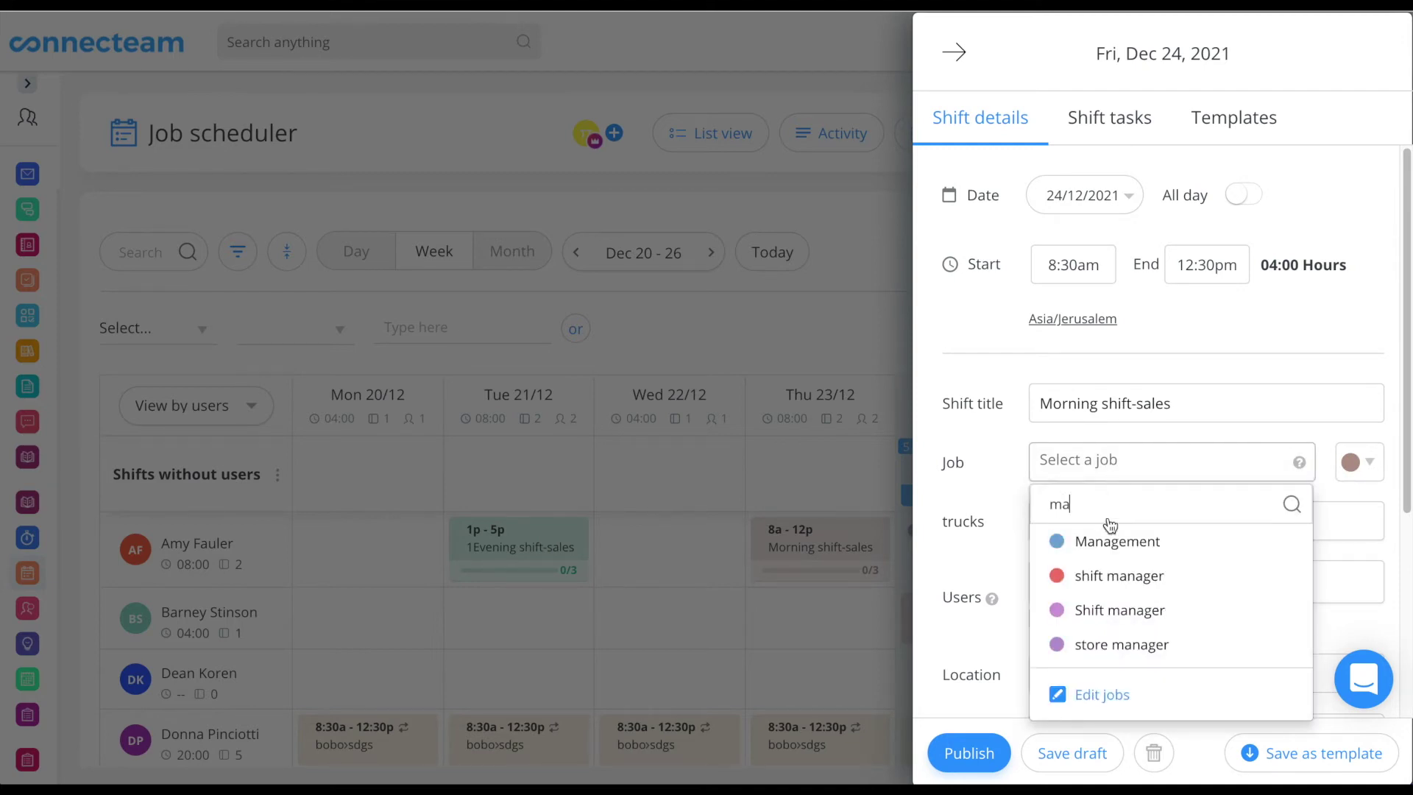
key("Return")
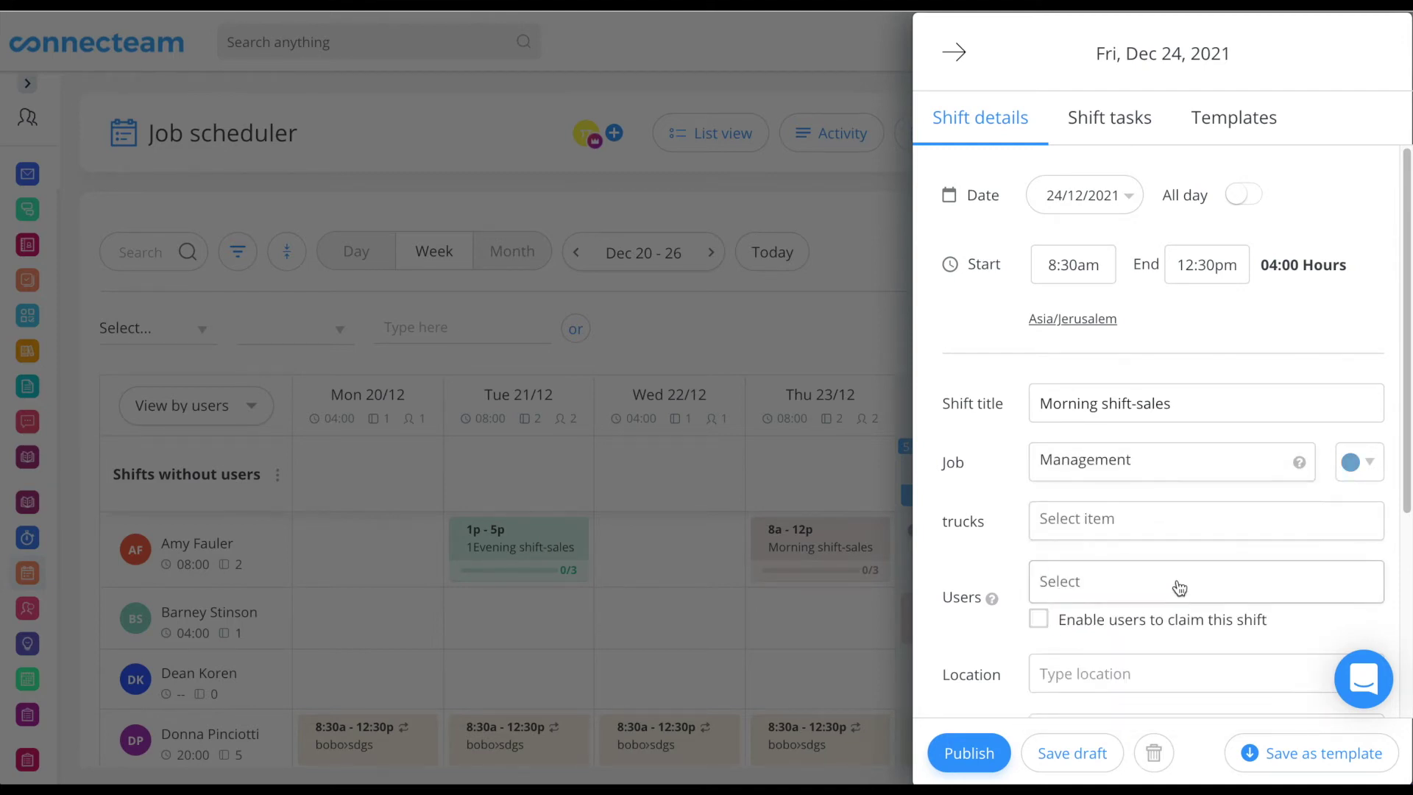
scroll(1177, 586, "down", 2)
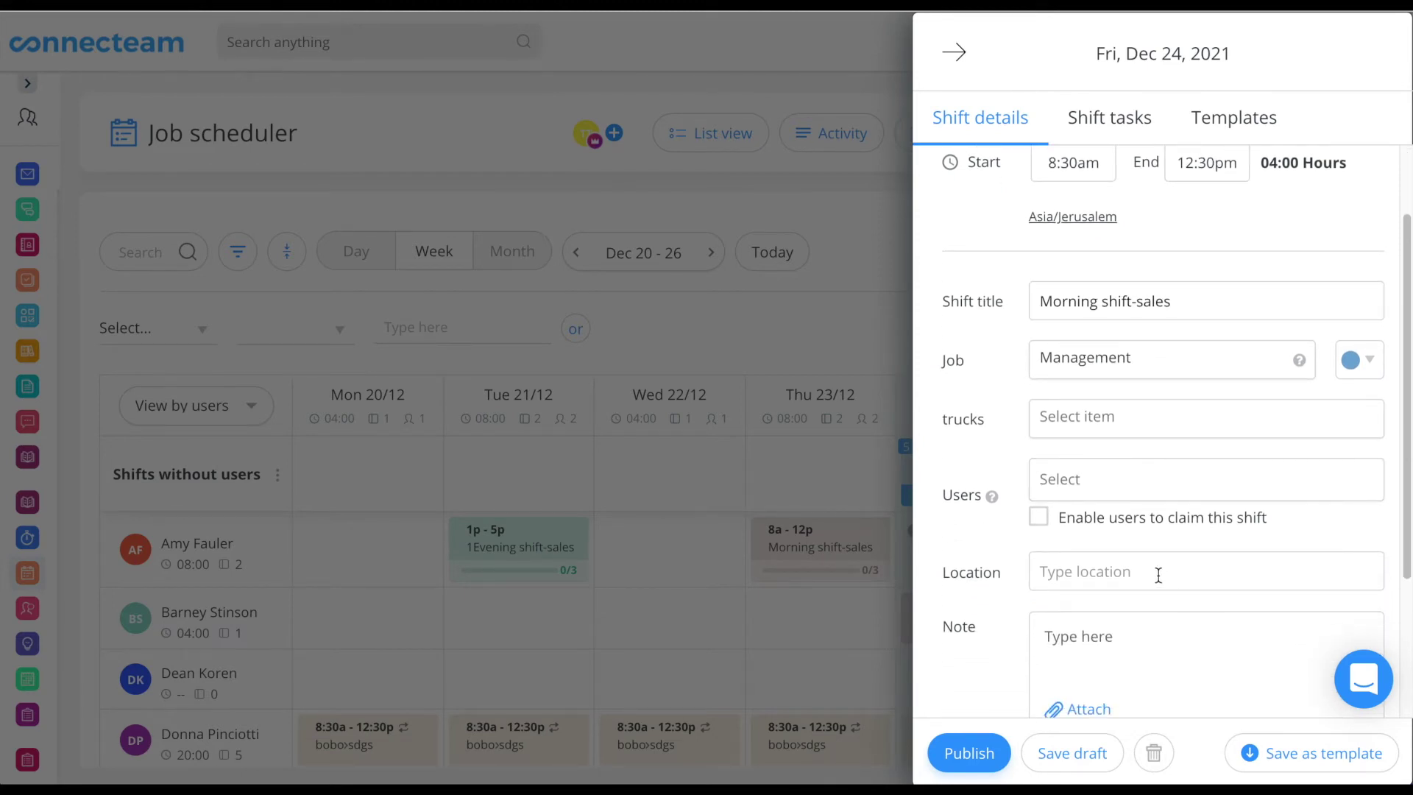
Make the shift claimable with 3 open spots and admin approval required, then publish it
left_click(1041, 519)
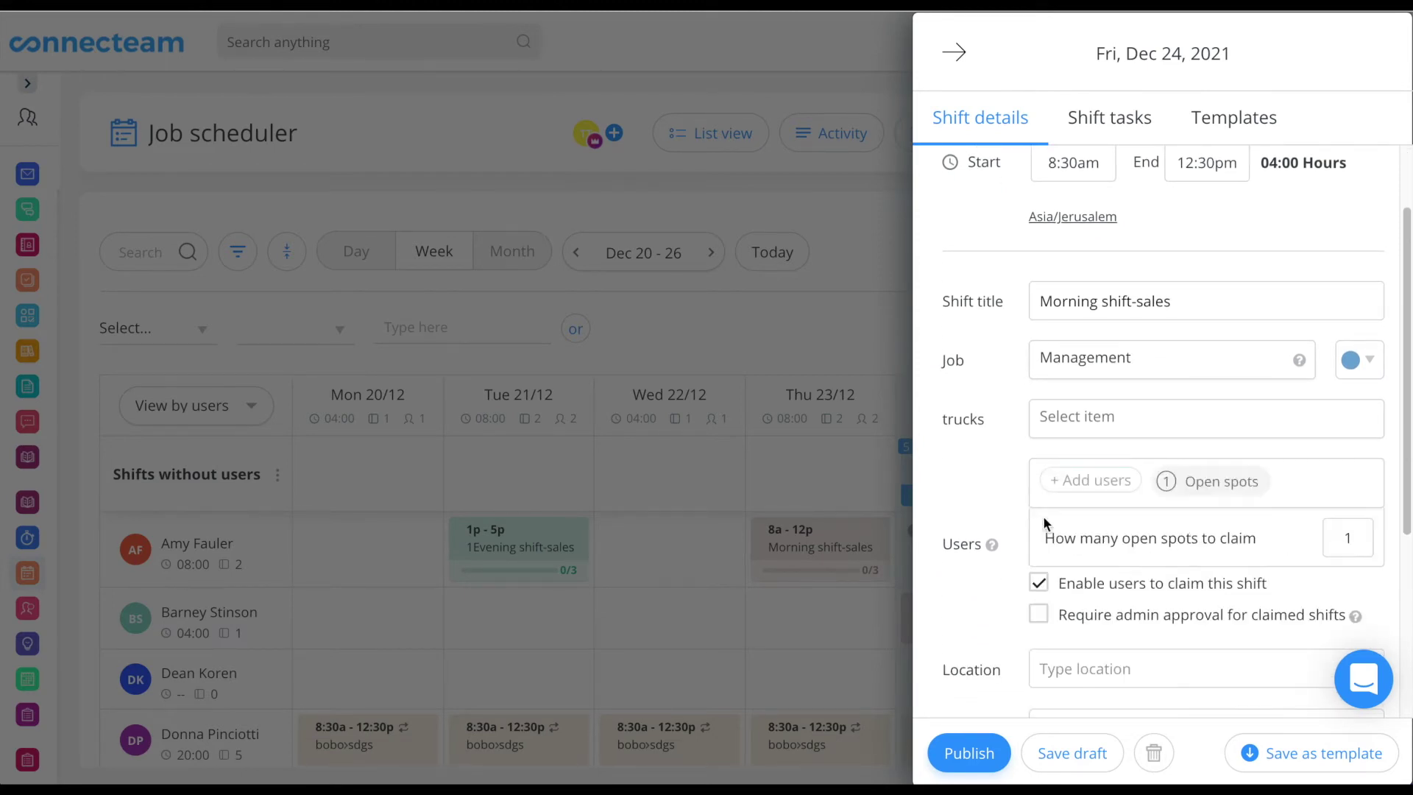
left_click(1041, 619)
left_click_drag(1355, 539, 1326, 540)
type("3")
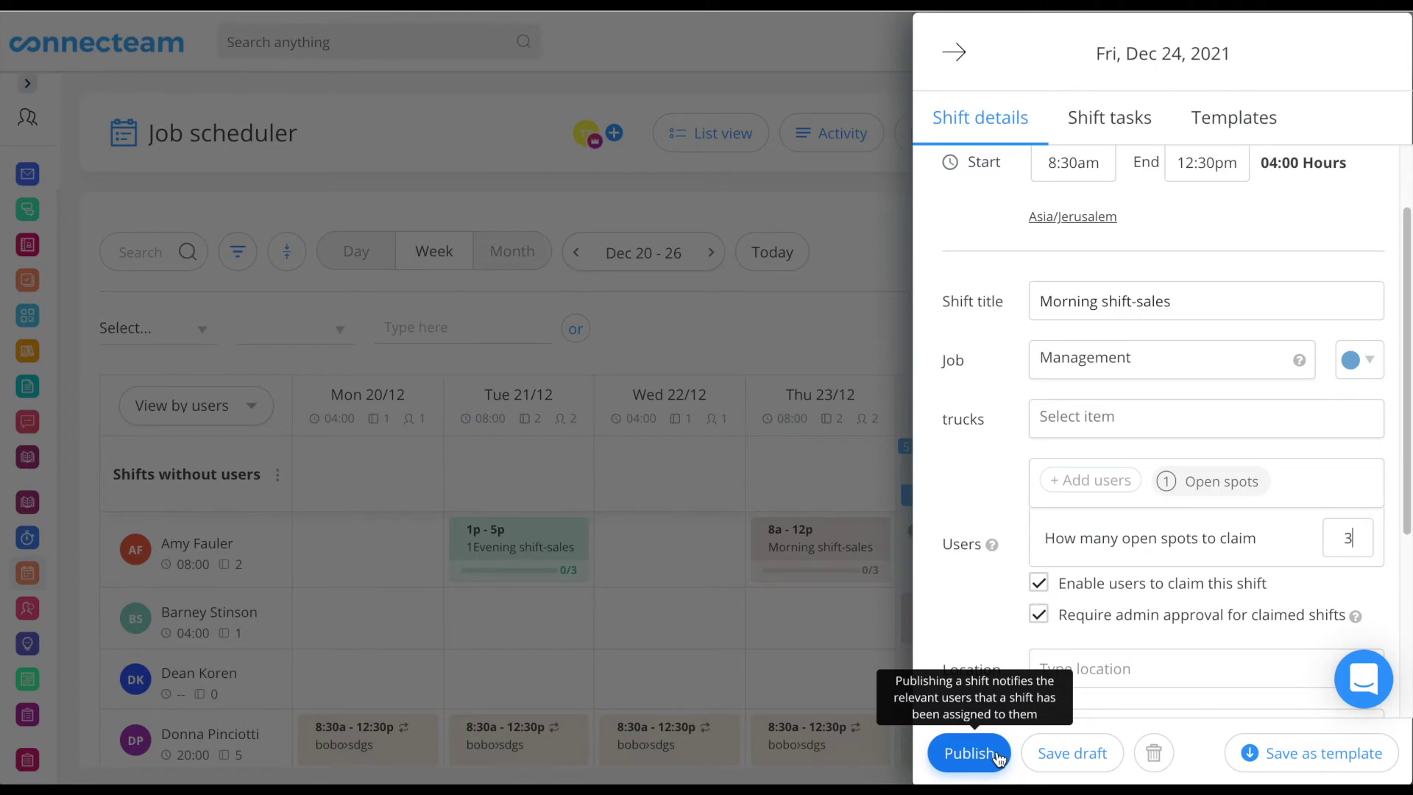
left_click(969, 753)
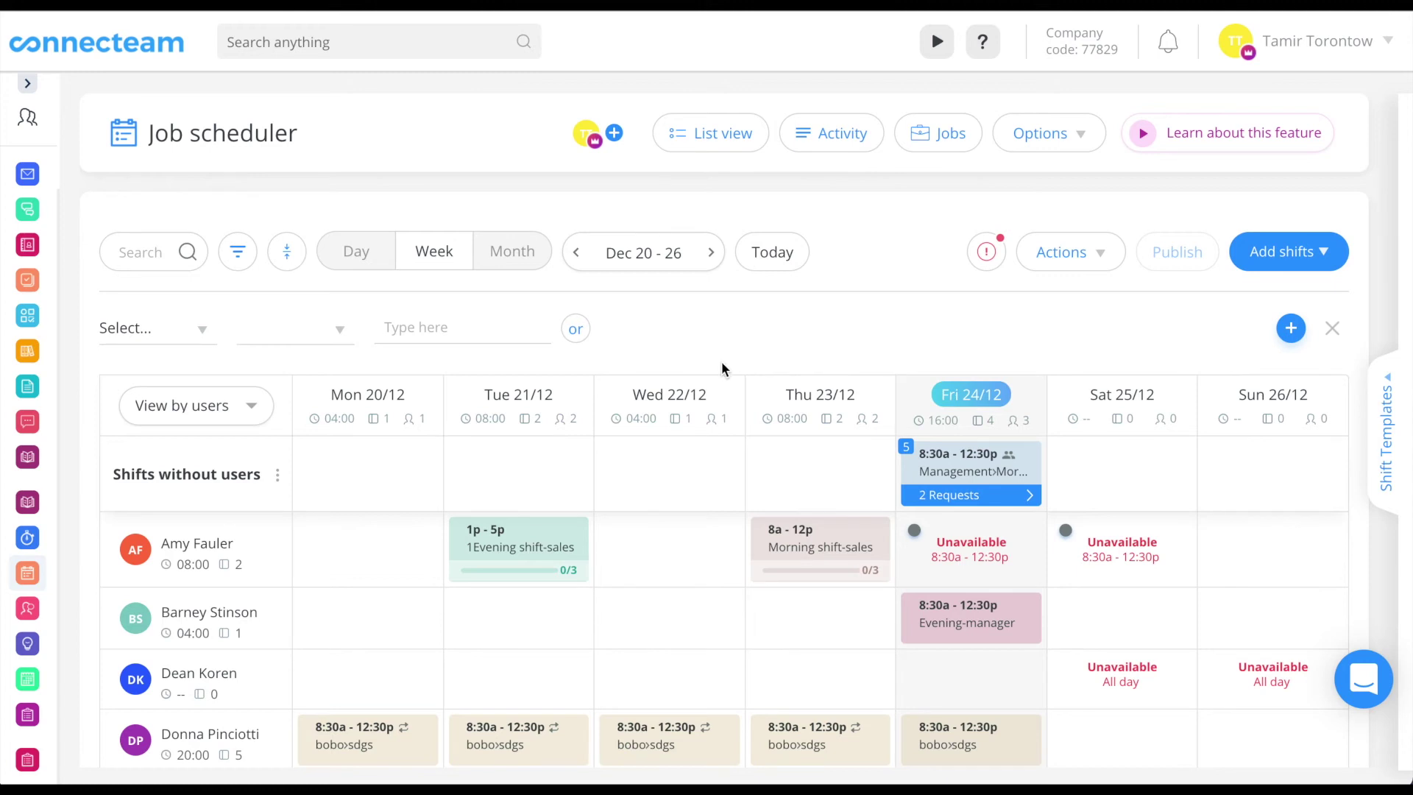
Bring up the 2 claim requests on the Fri 24/12 Morning shift-sales card
mouse_move(970, 473)
left_click(956, 496)
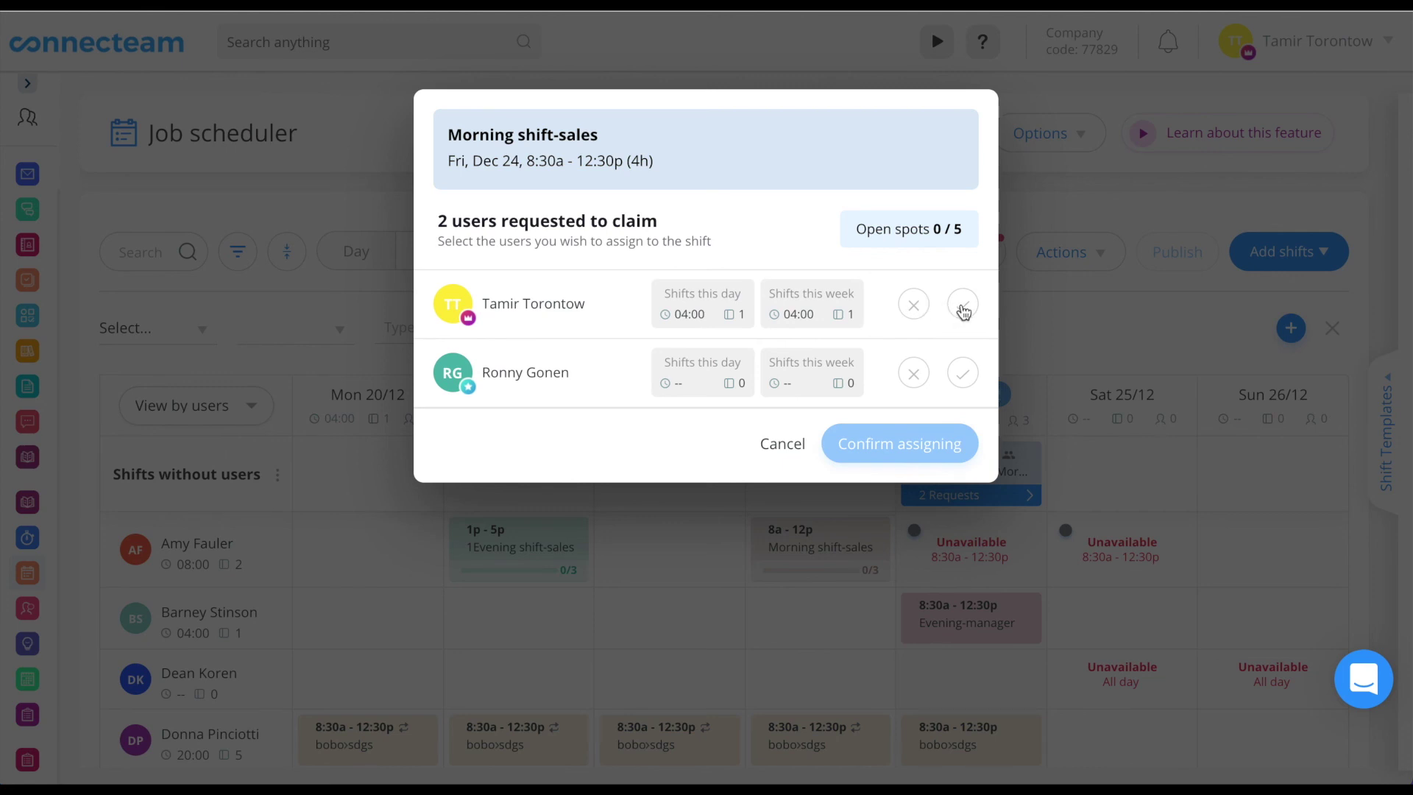
left_click(912, 310)
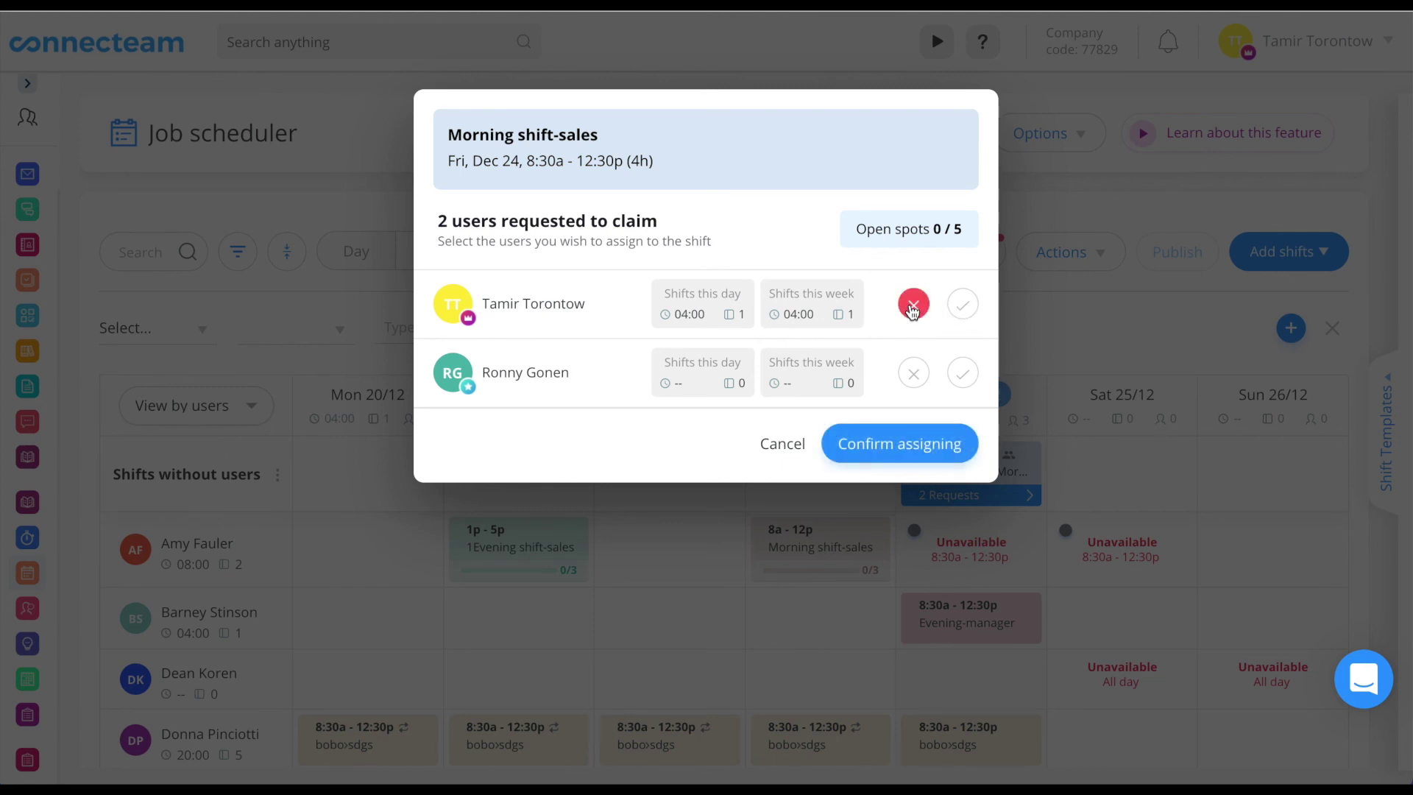
left_click(960, 373)
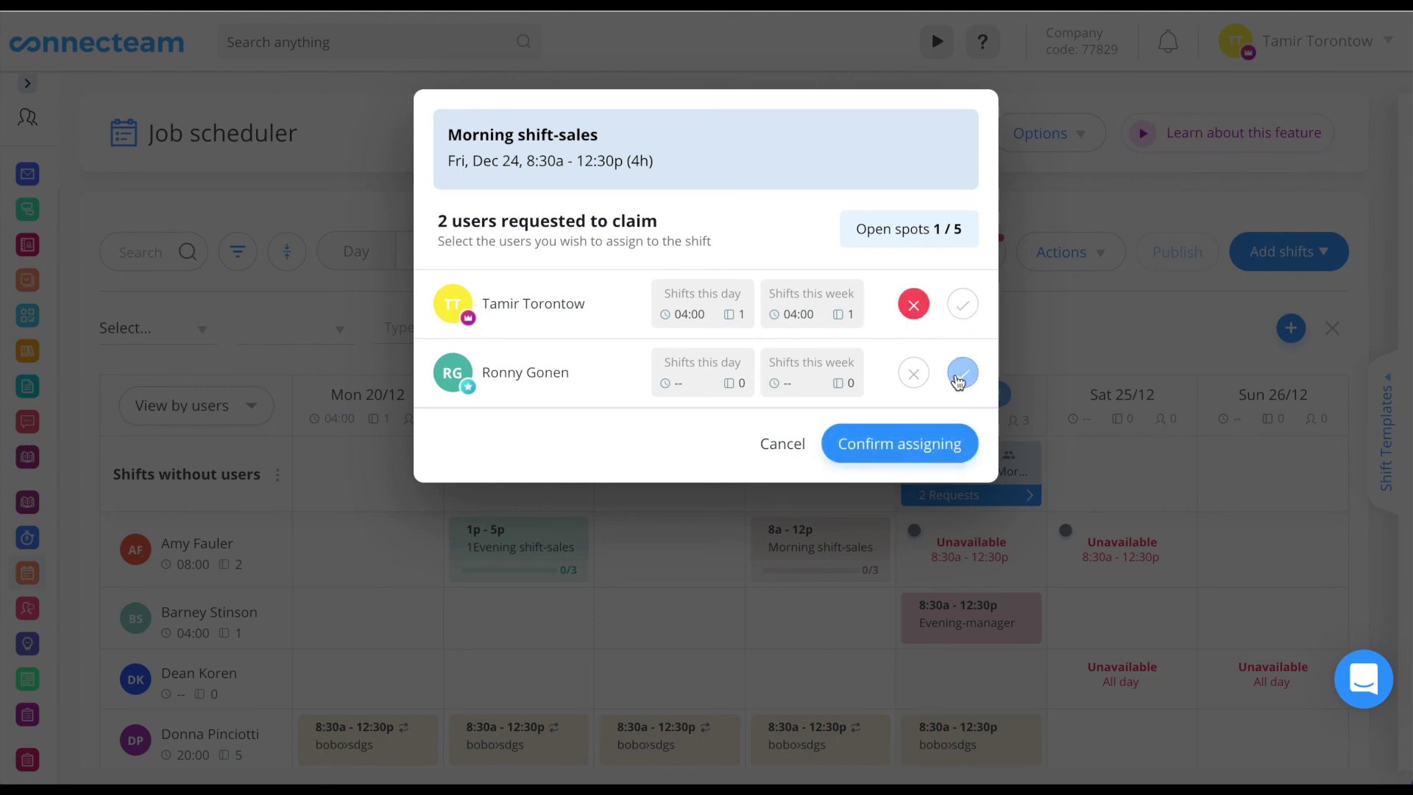
left_click(892, 456)
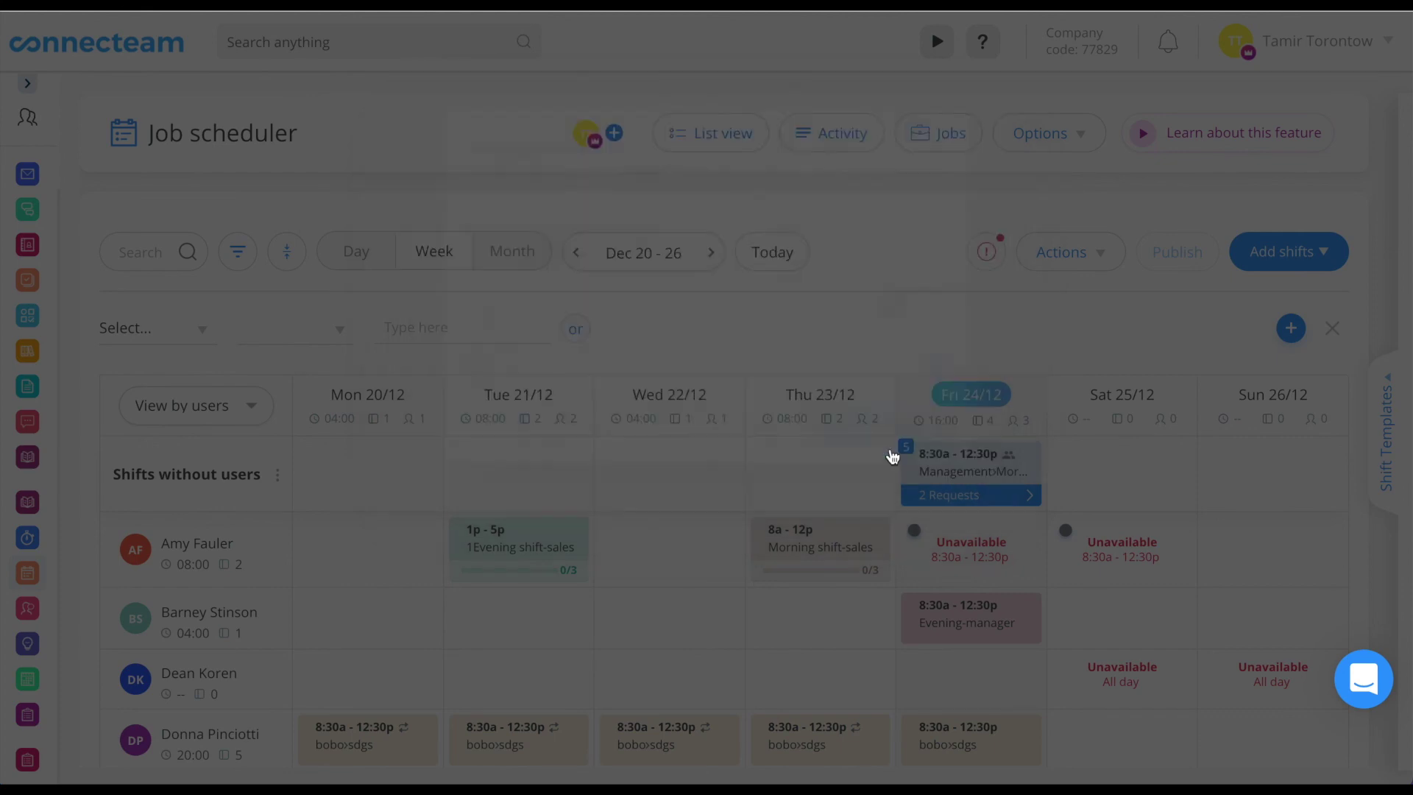